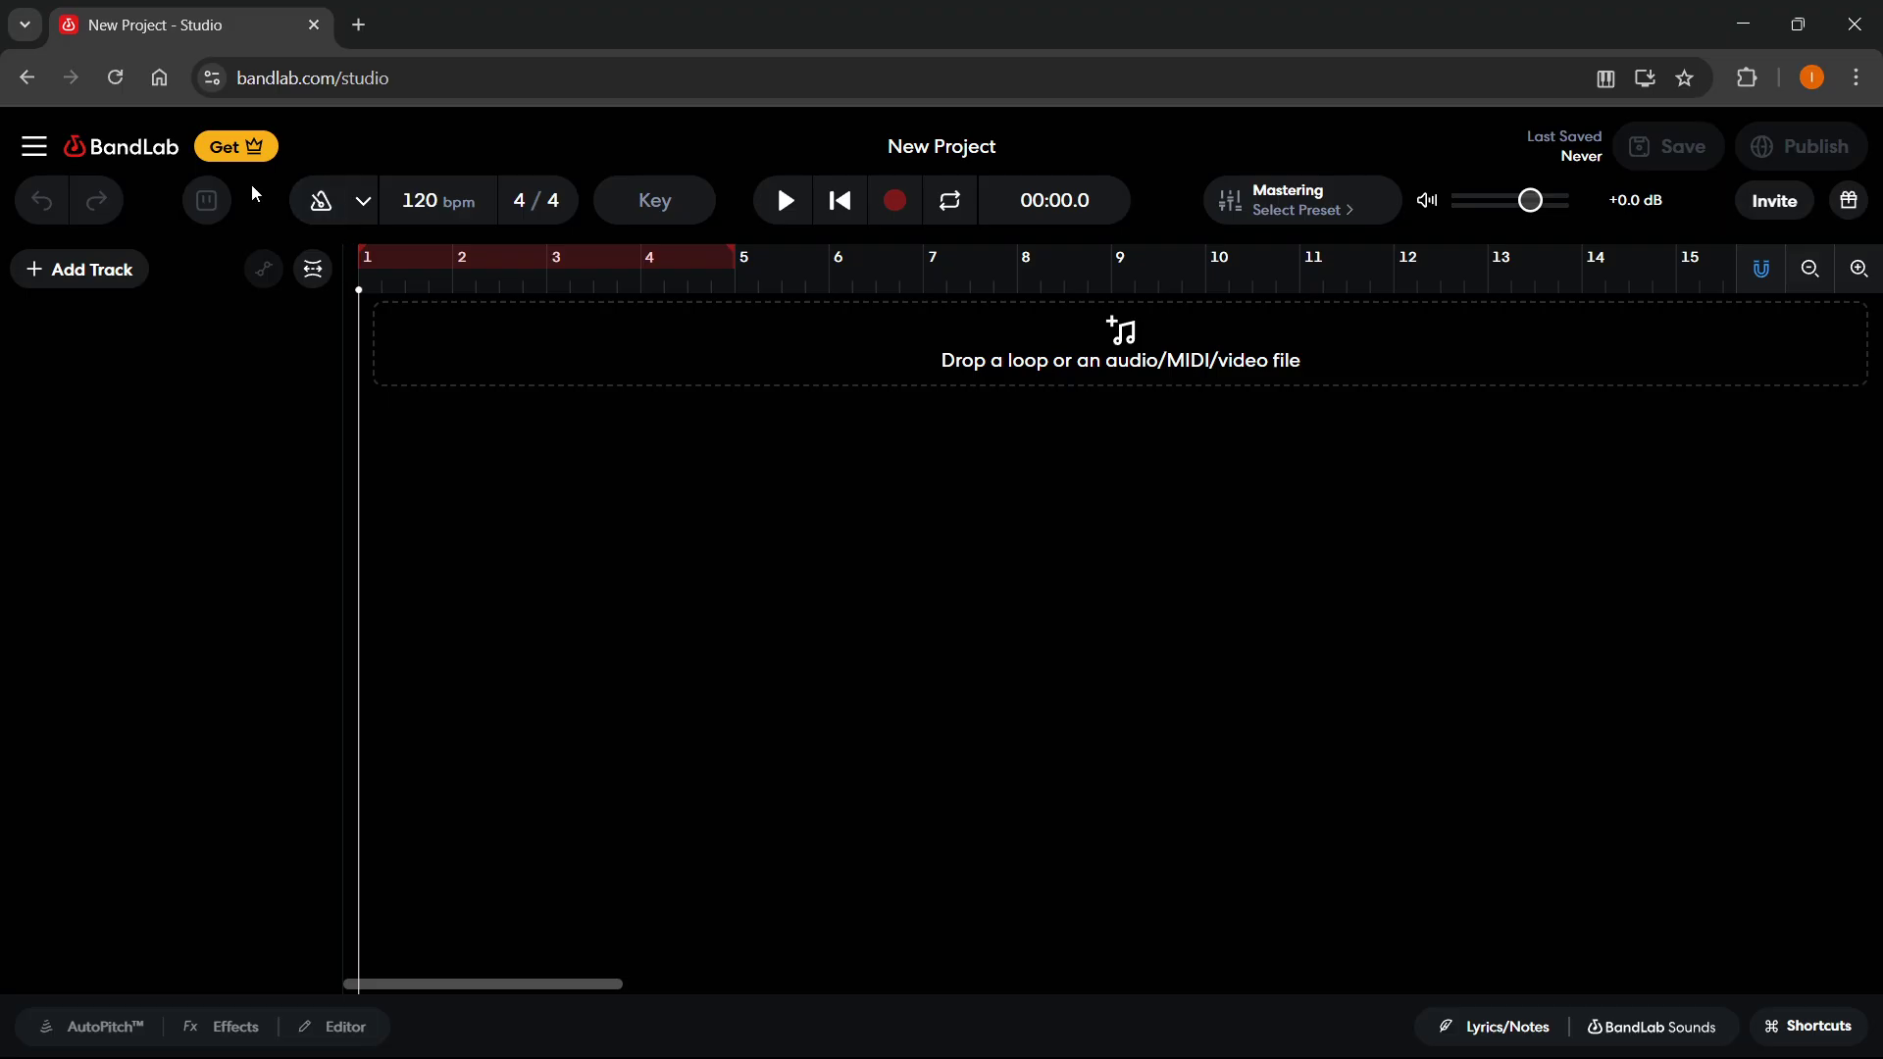
Add a Voice/Audio track and record a four-bar voice clip at the timeline start
click(92, 270)
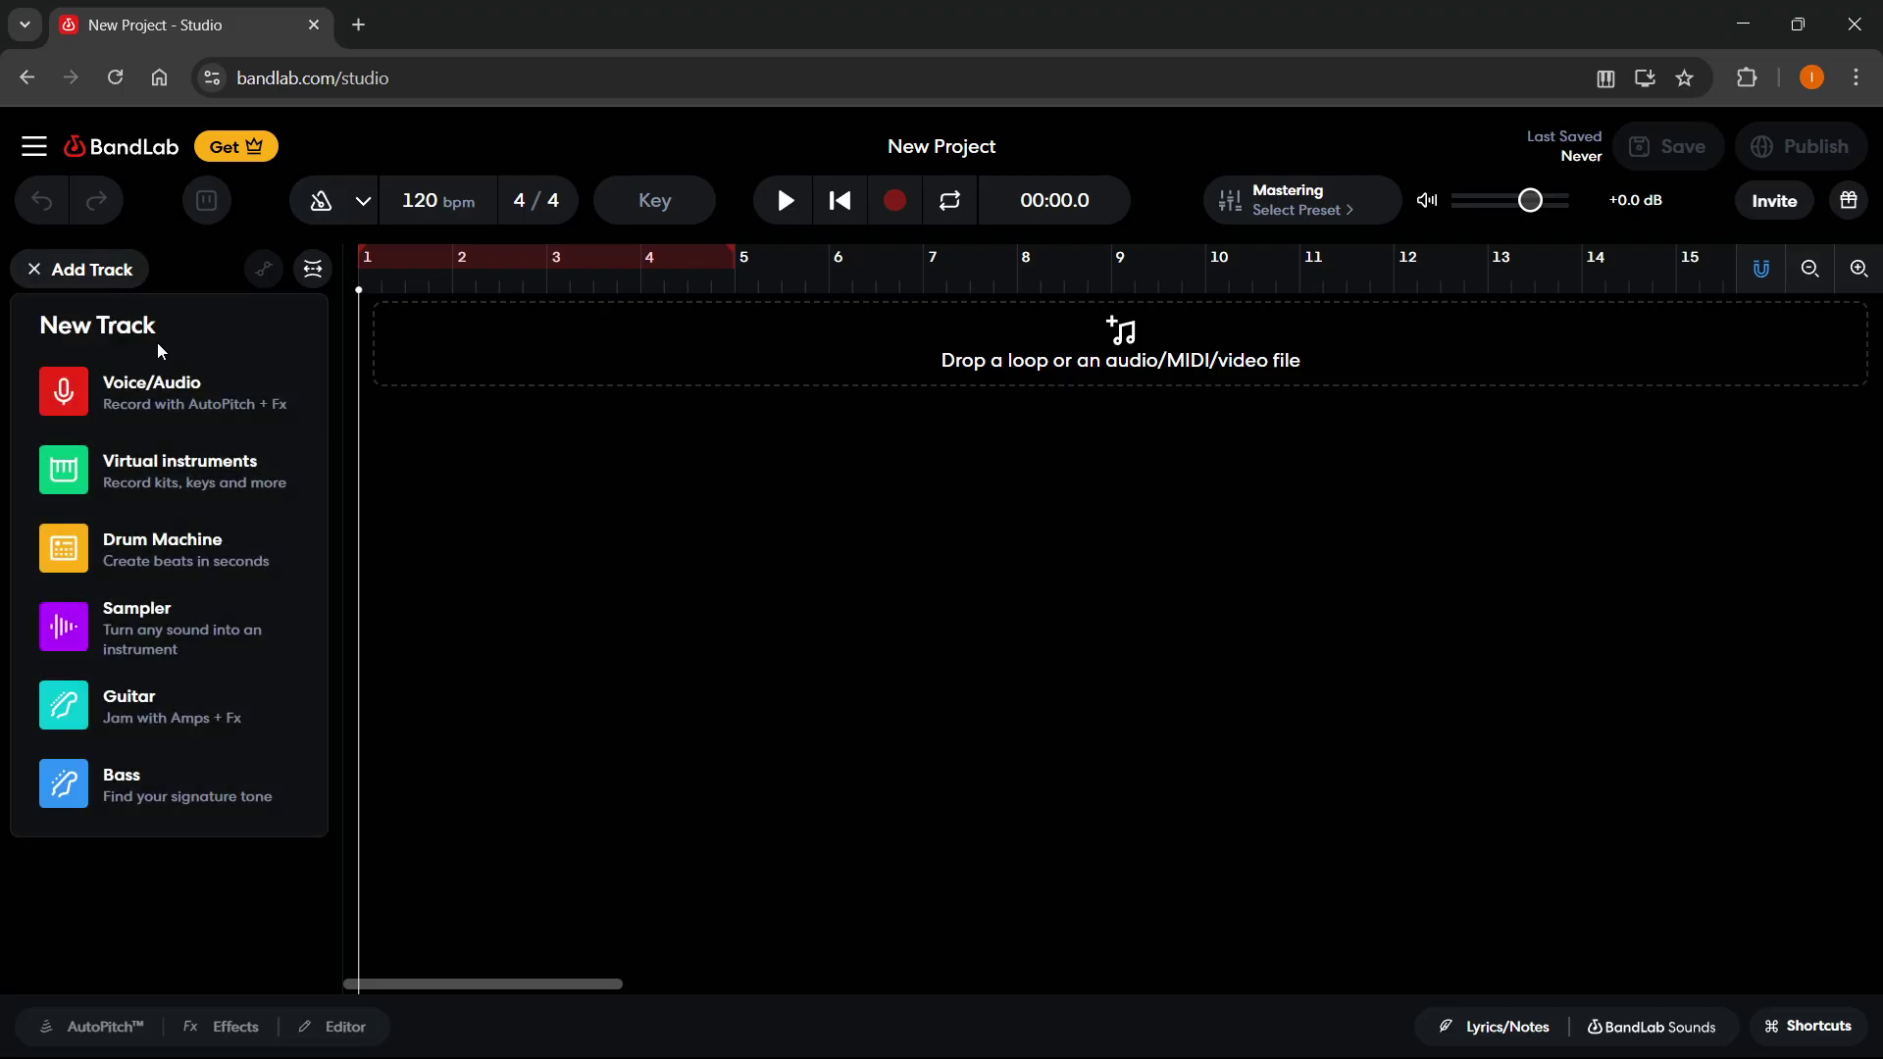
click(148, 386)
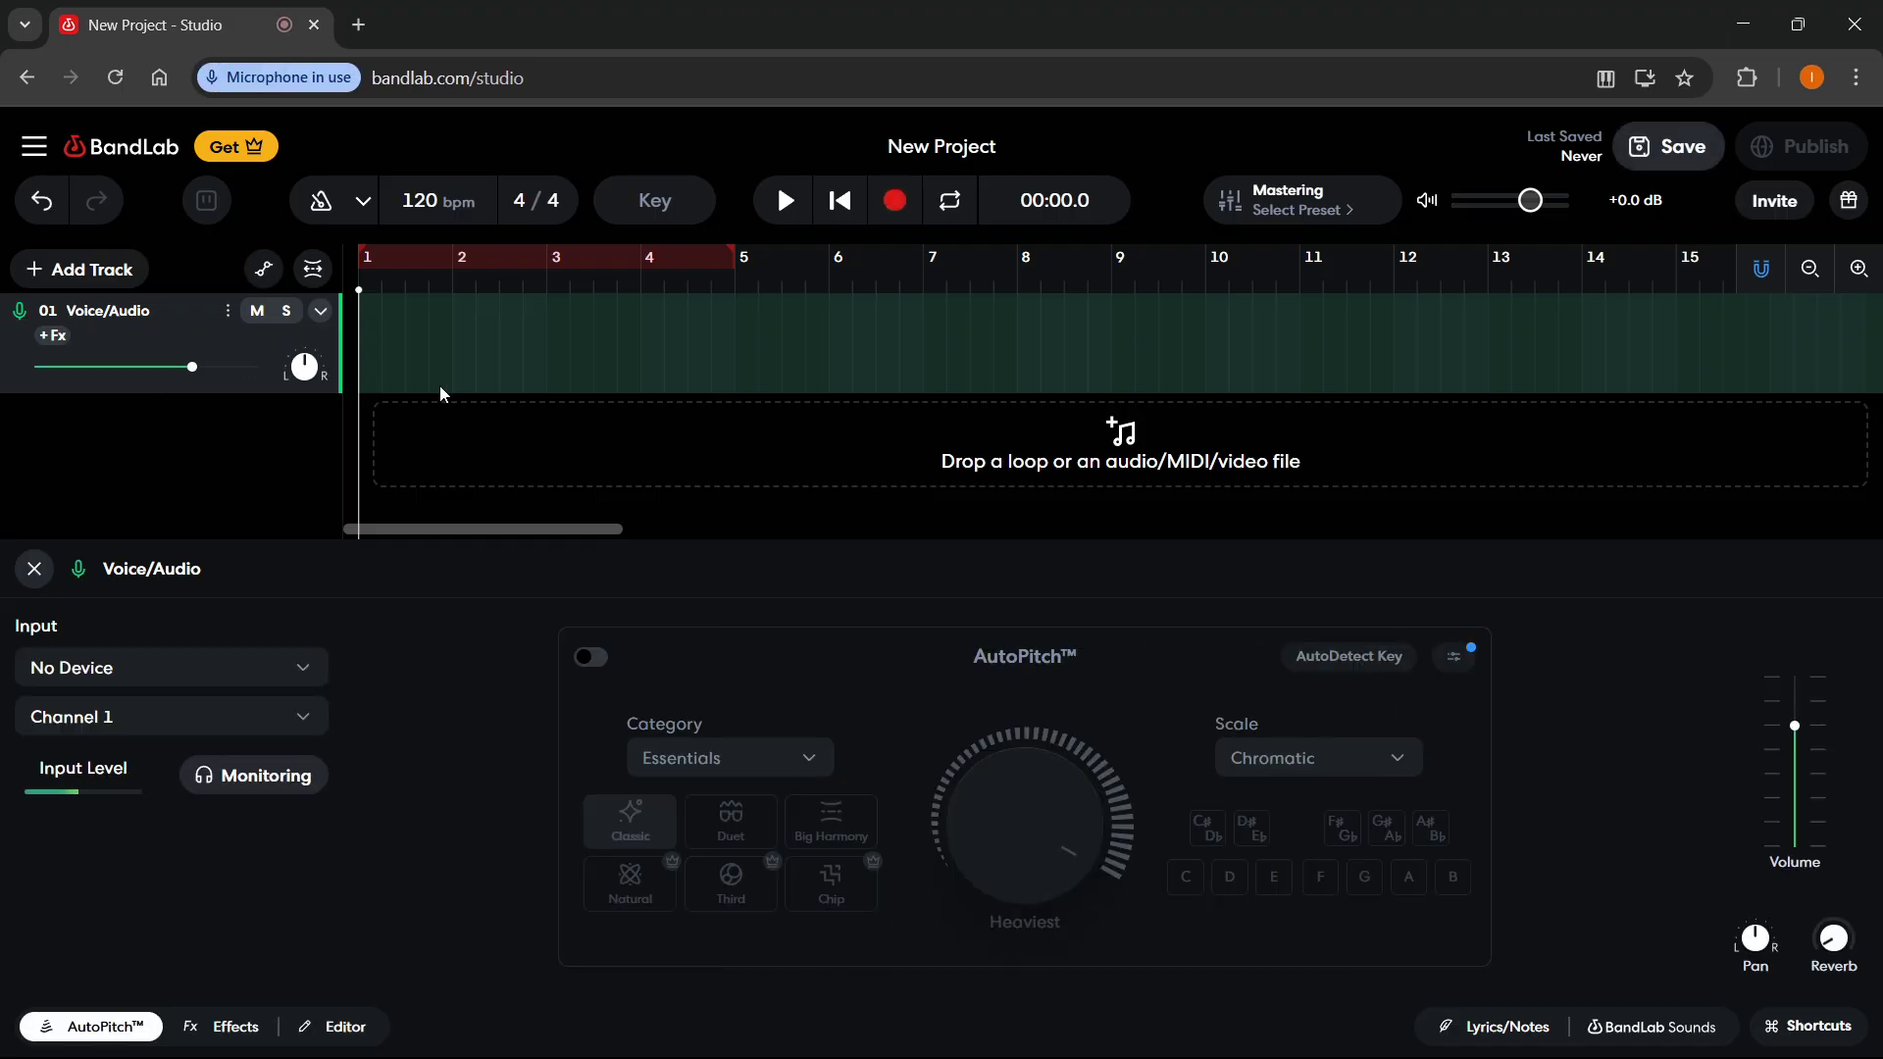
click(894, 200)
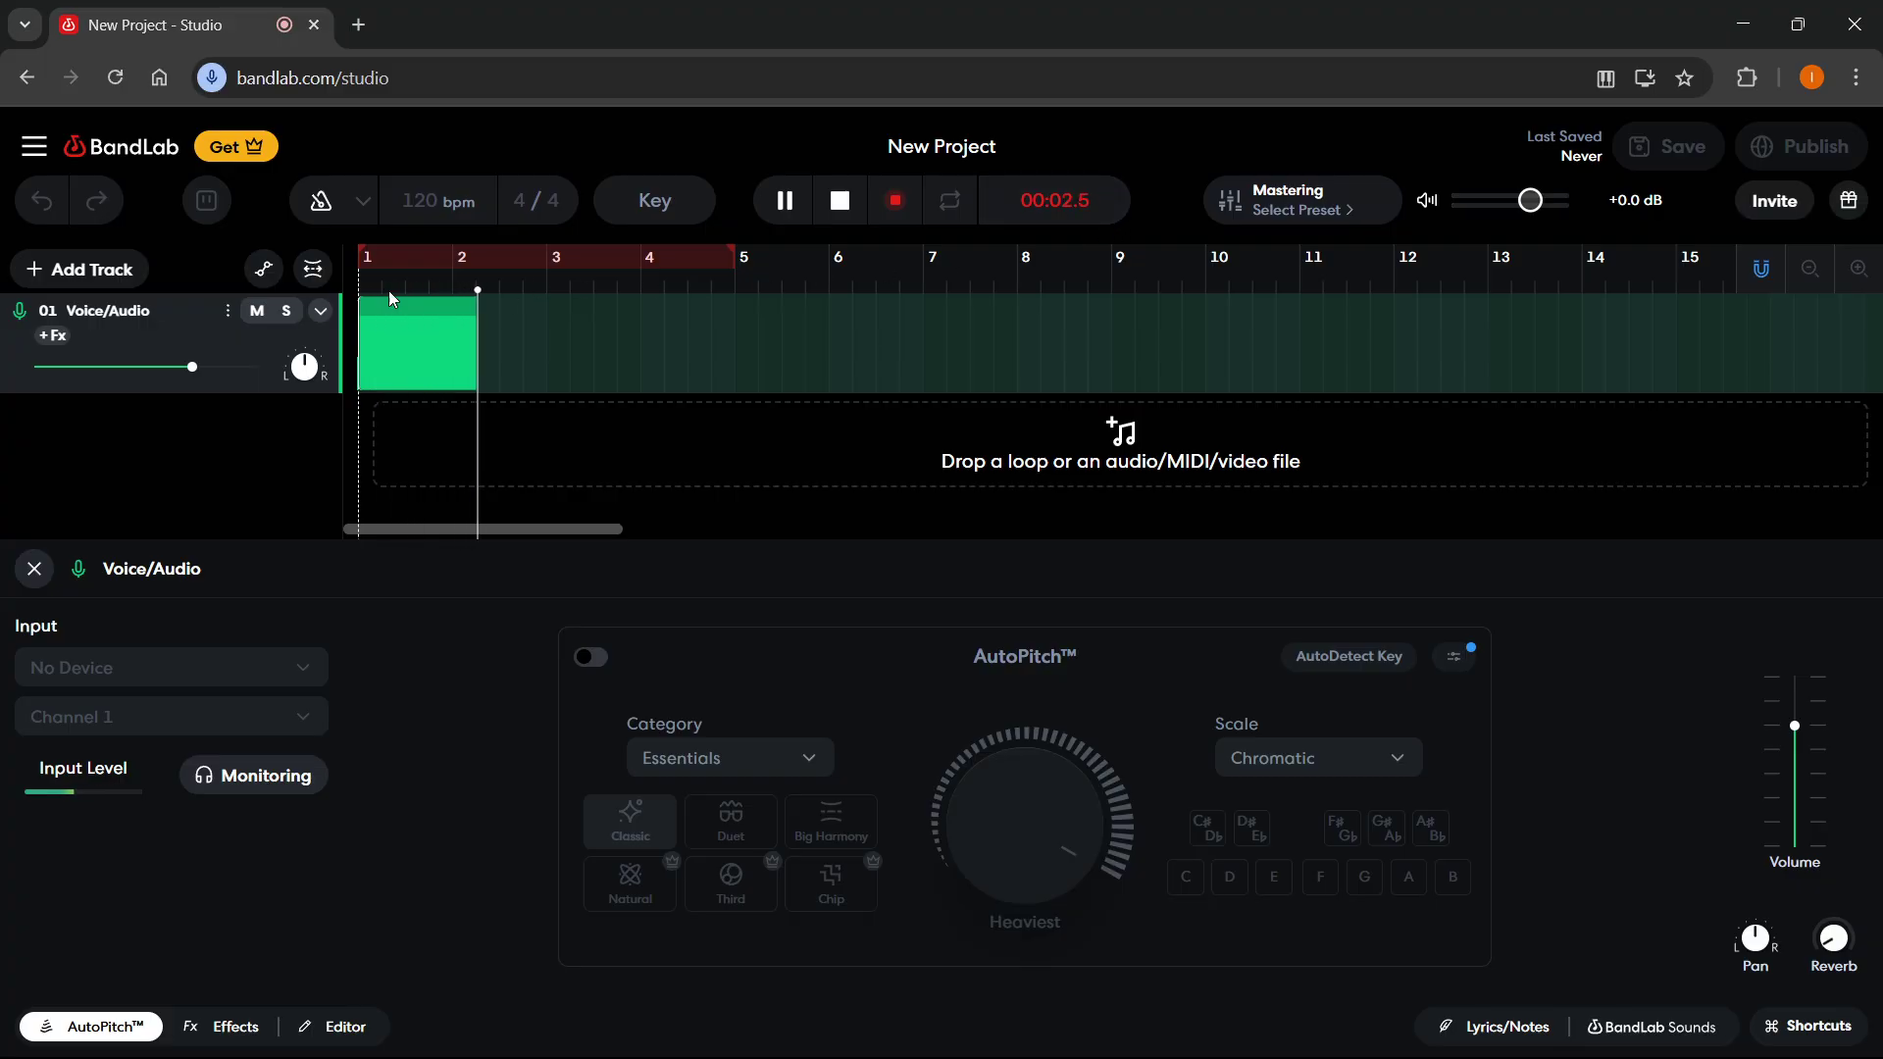
click(896, 201)
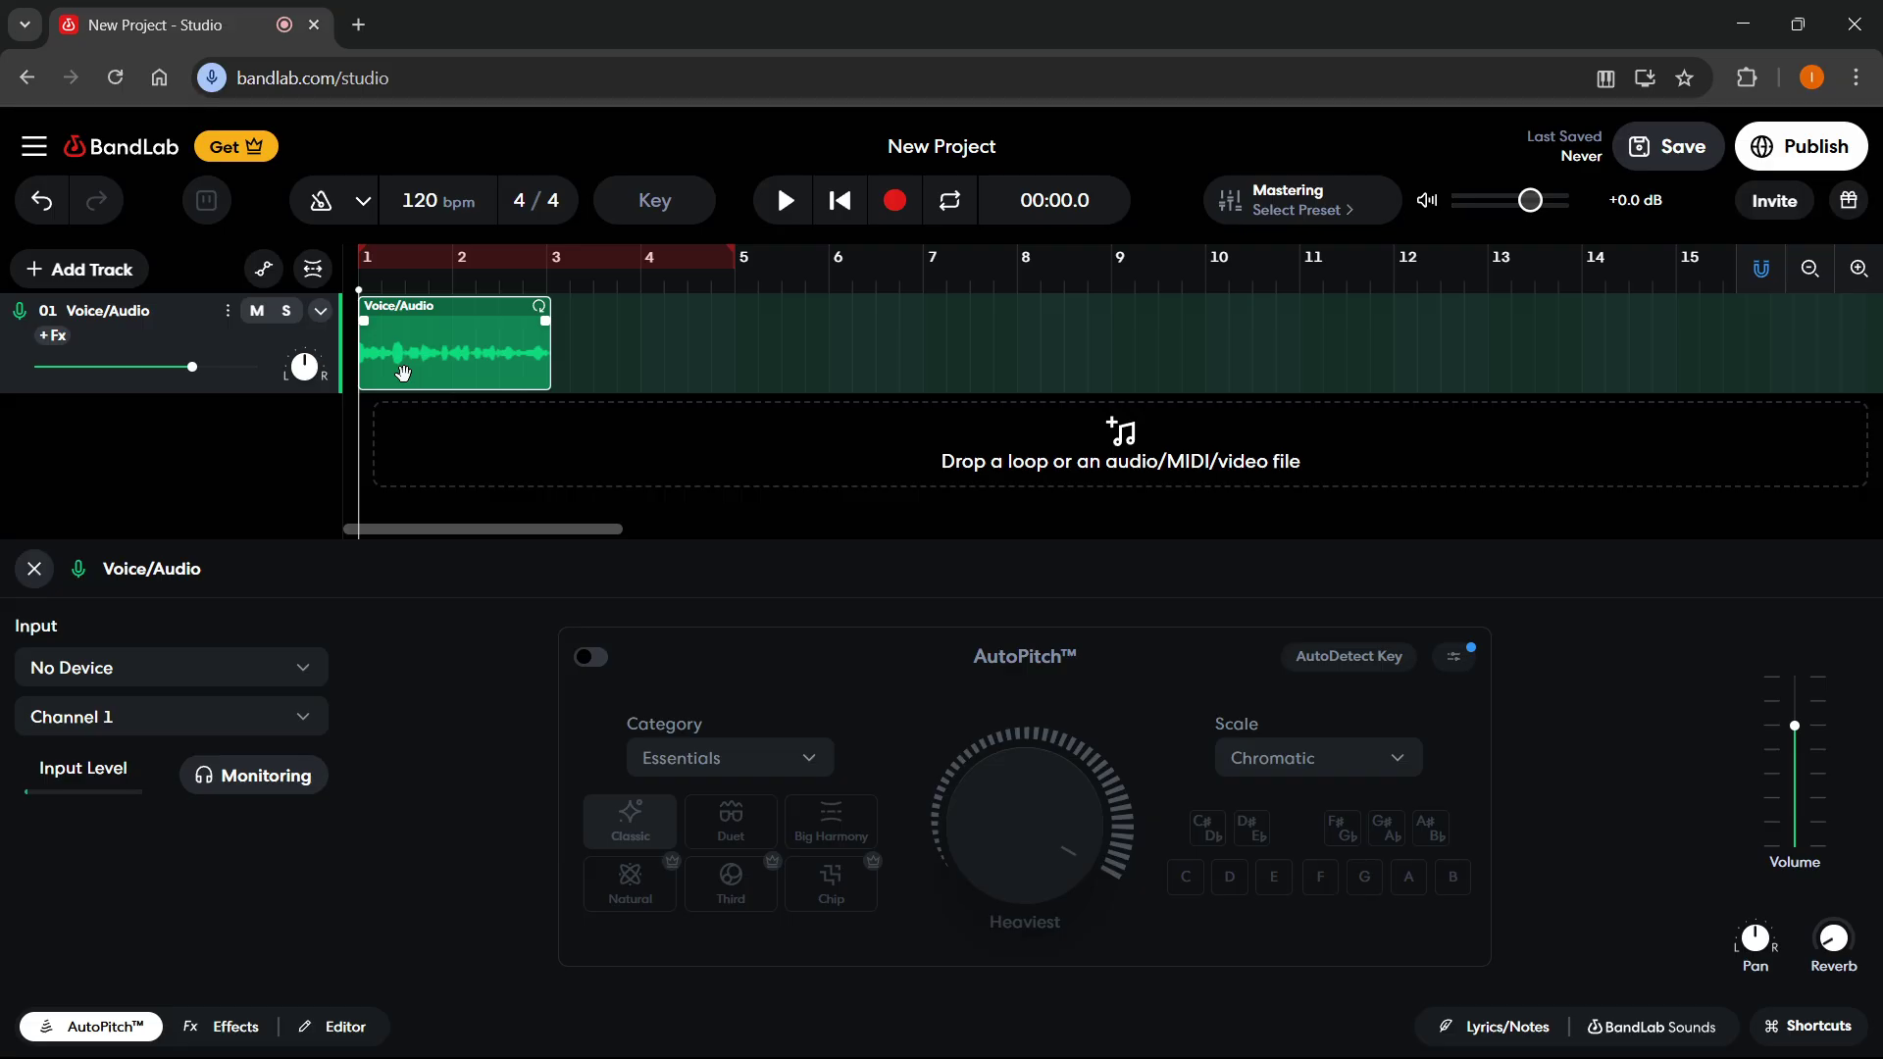
Close the Voice/Audio input panel and launch Tools > Latency Test
click(35, 568)
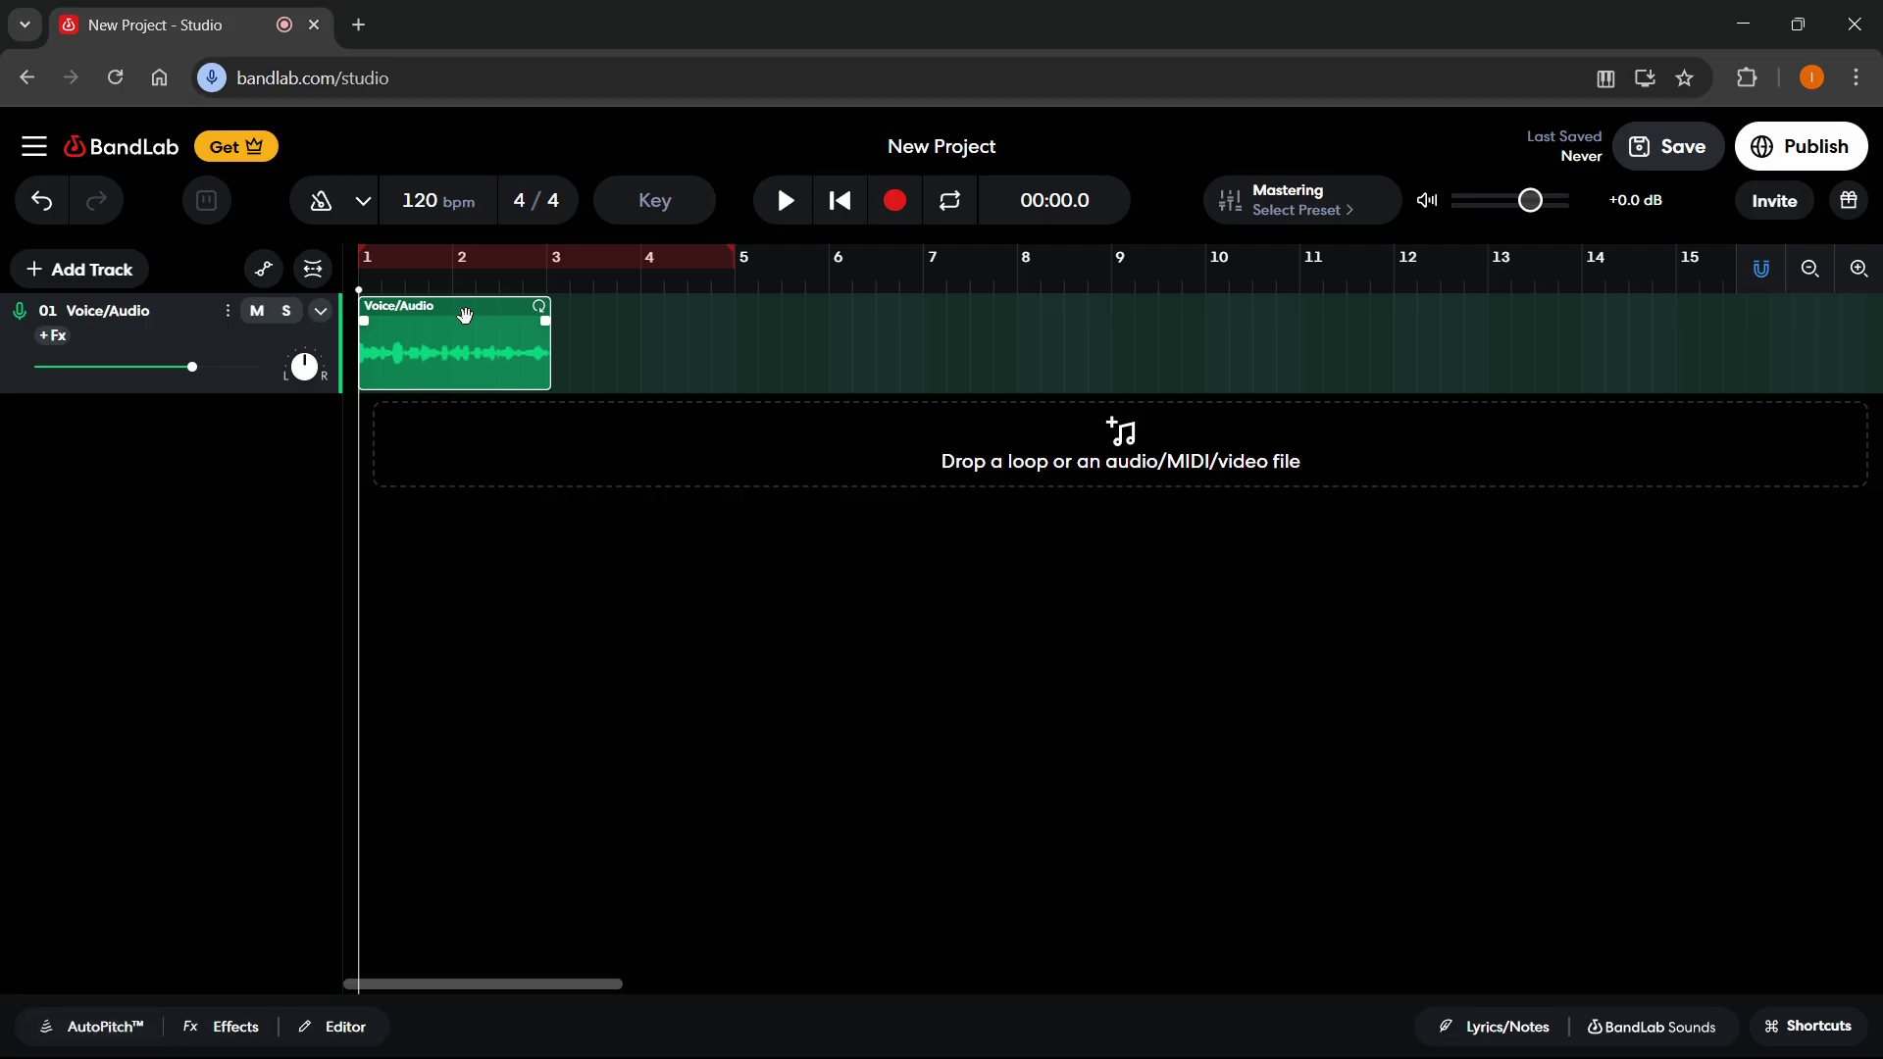
click(34, 149)
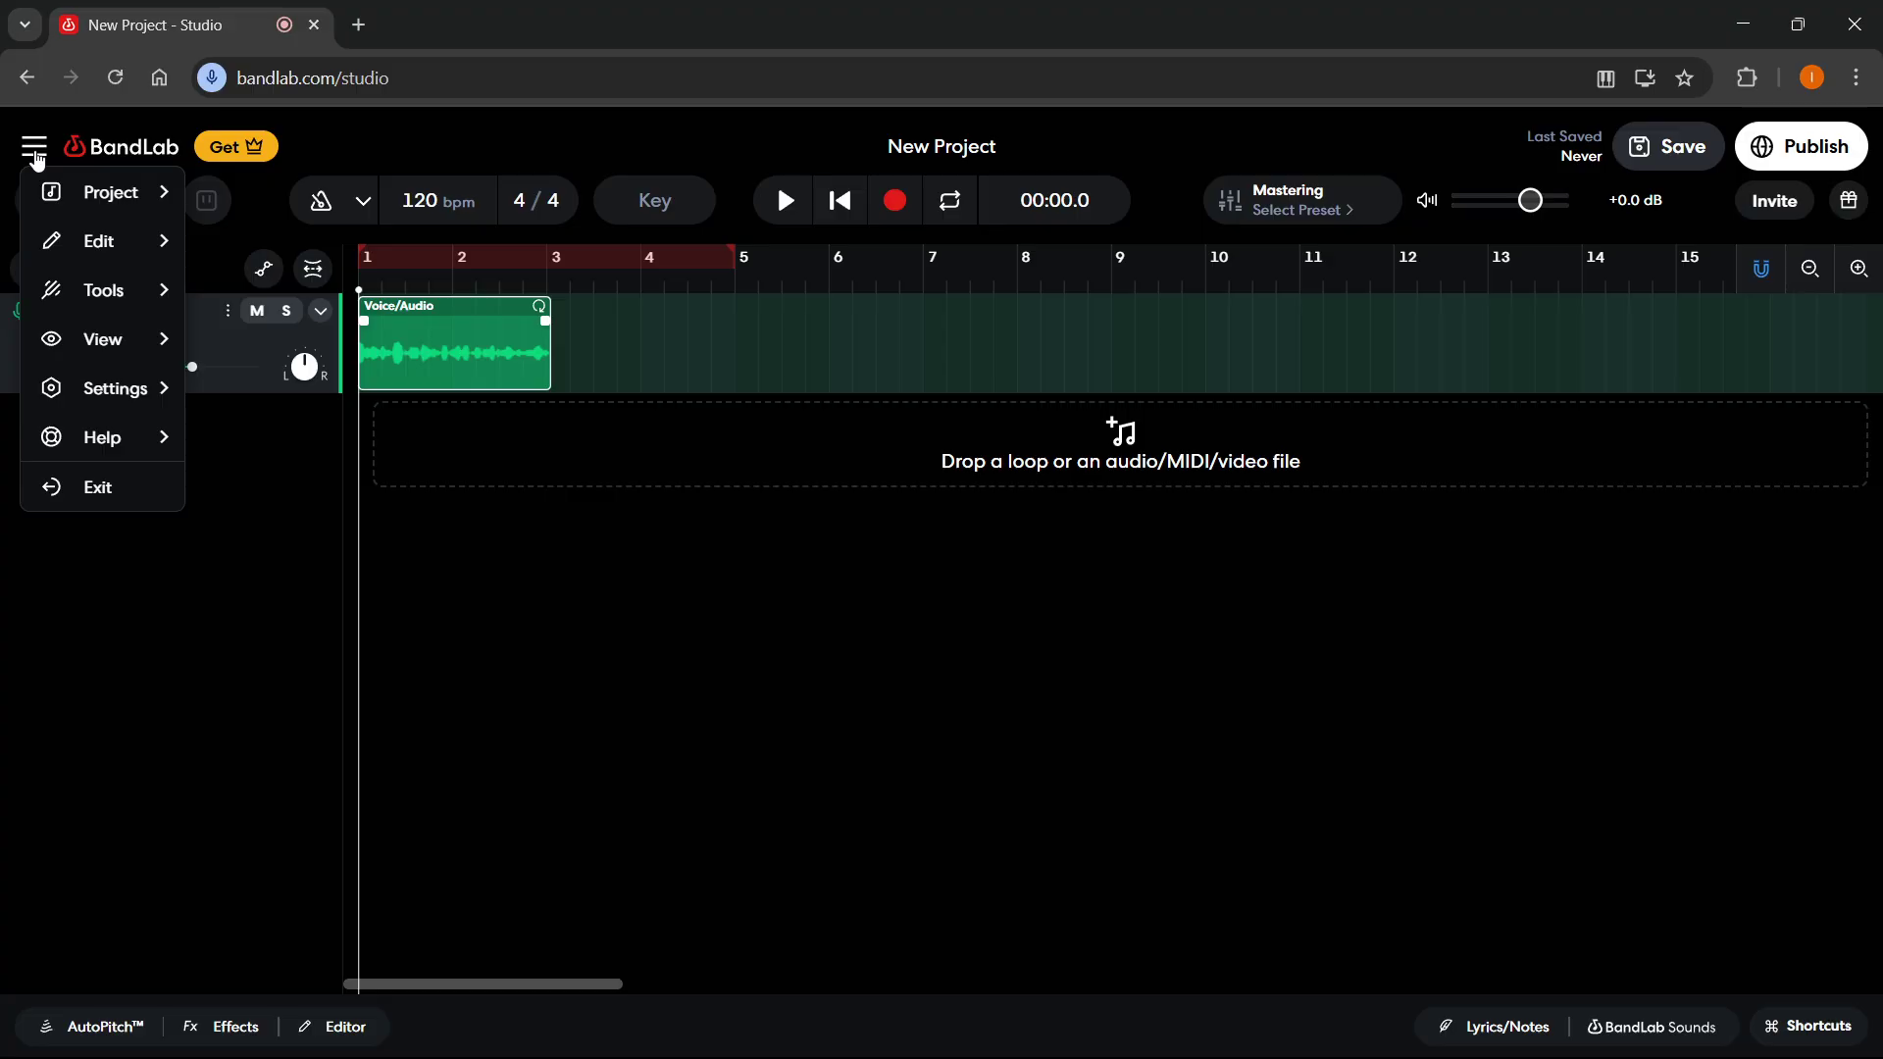
mouse_move(104, 290)
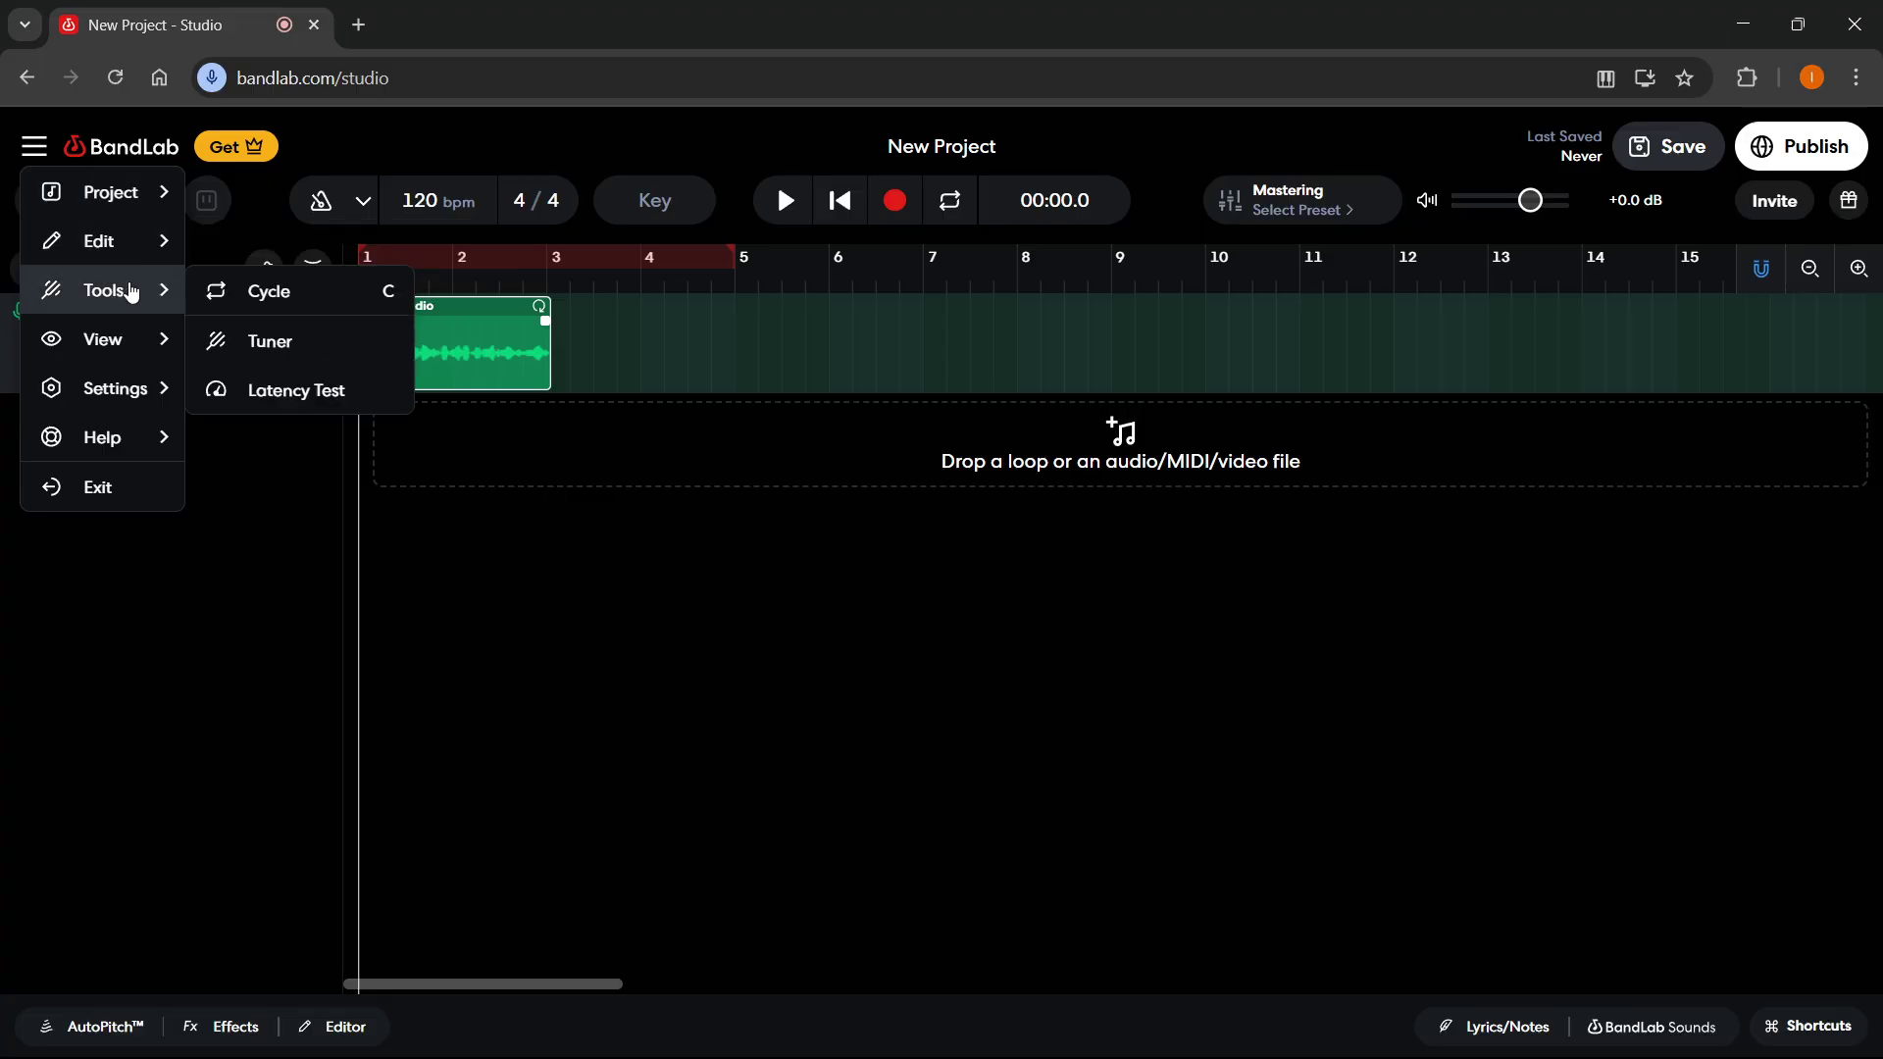
click(288, 394)
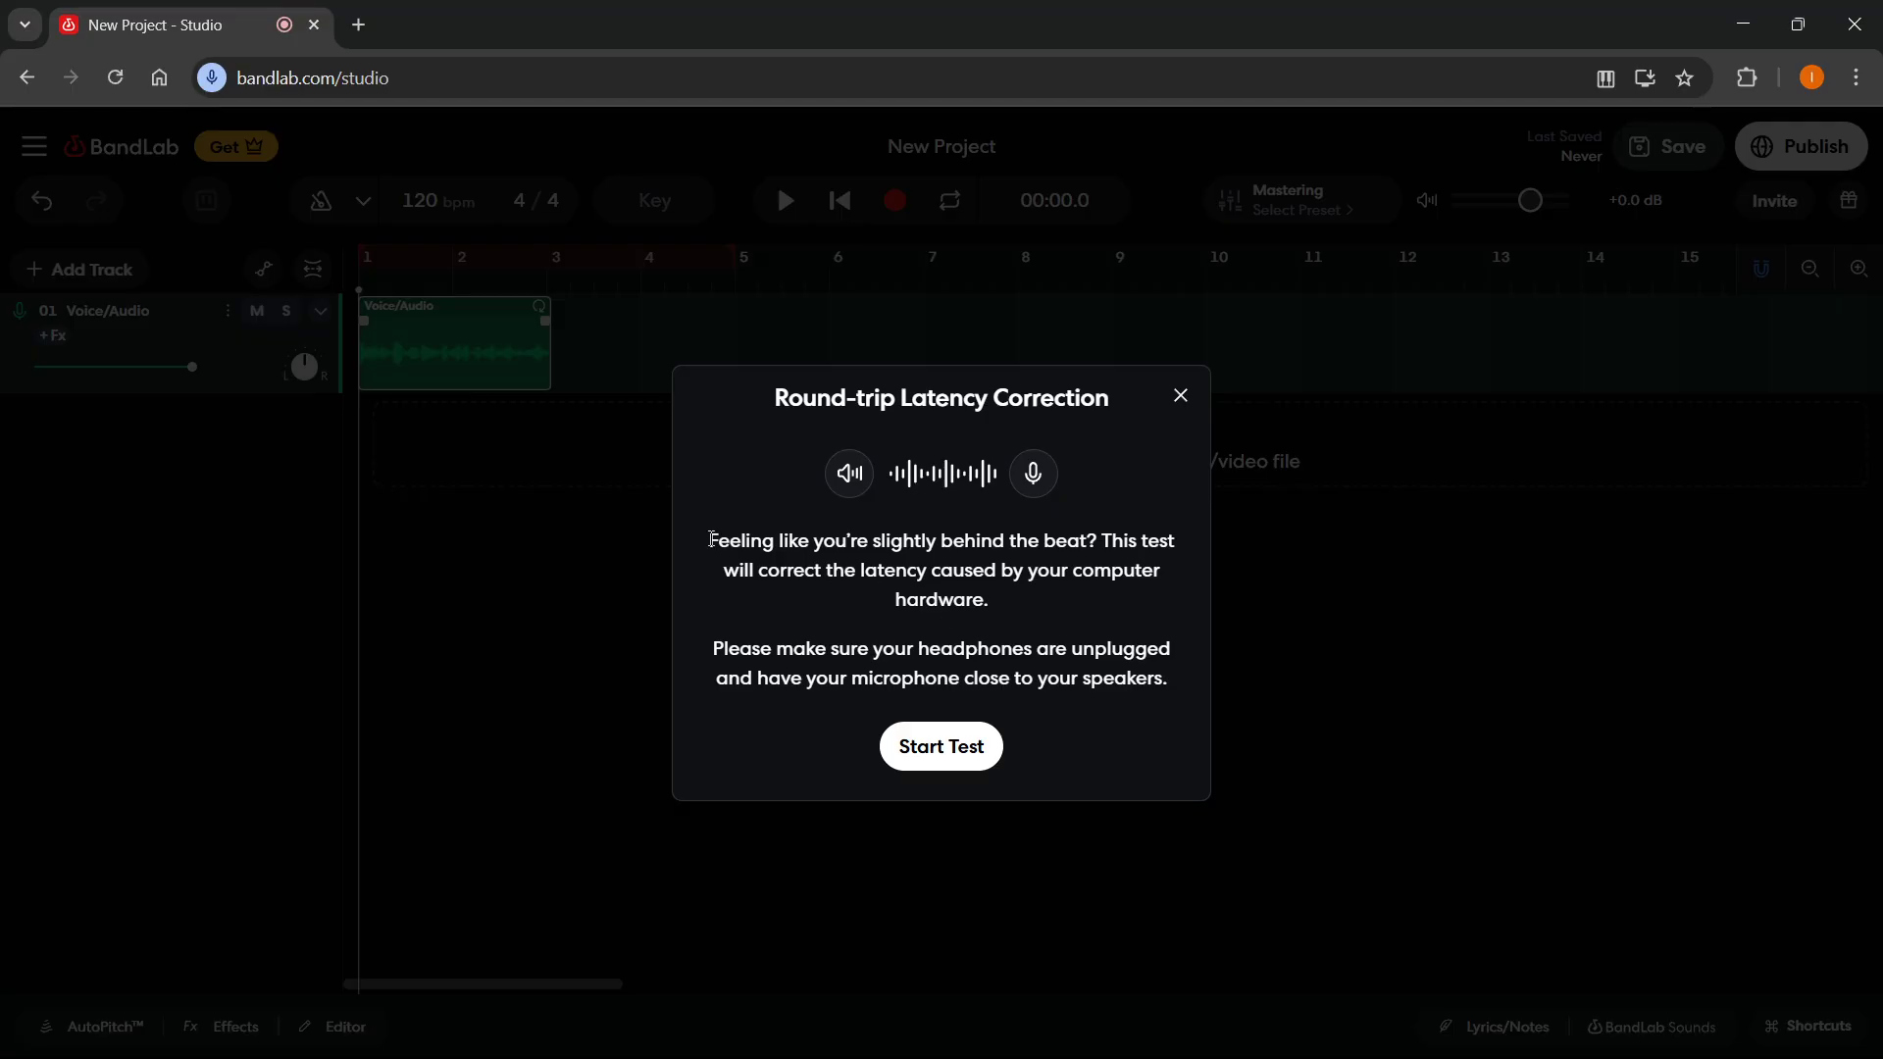
Review the Round-trip Latency Correction explanation text, then close the dialog
drag(711, 538, 1099, 679)
click(1042, 508)
click(1180, 397)
Change the Count In setting from one bar to Off
click(34, 145)
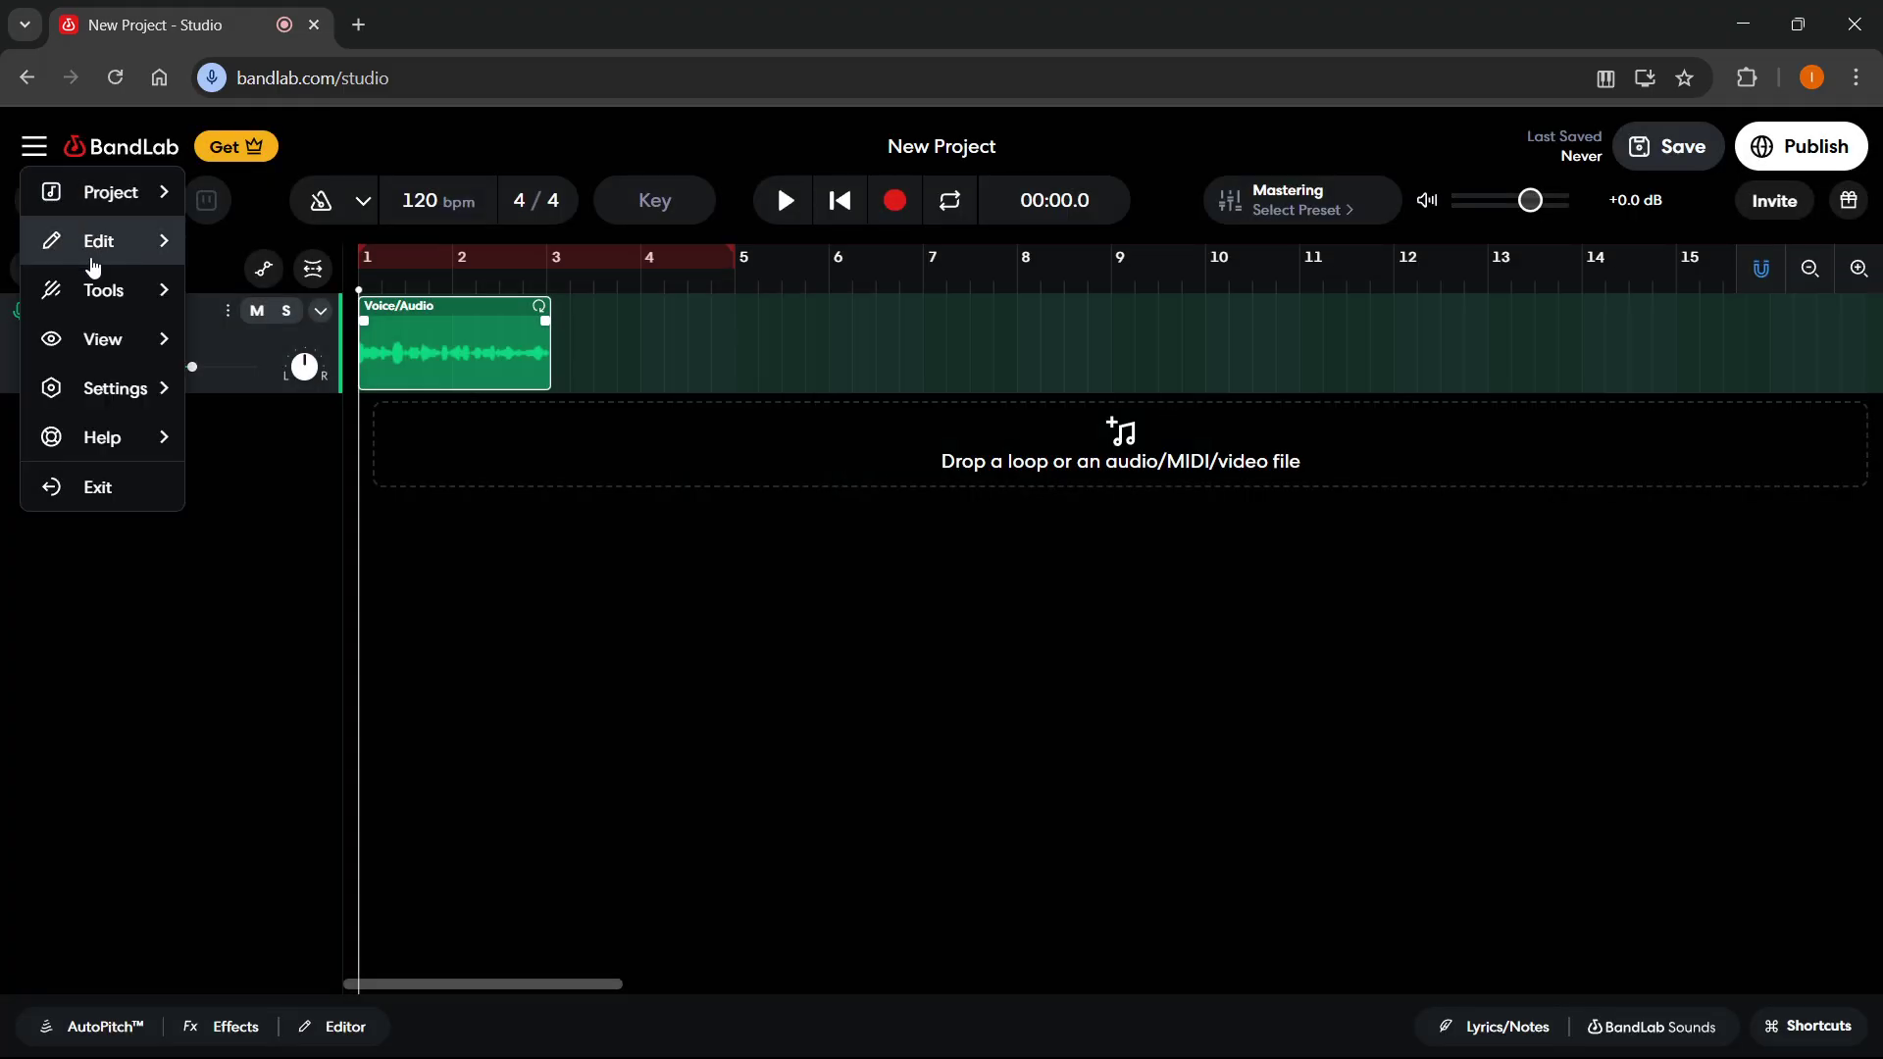
mouse_move(114, 389)
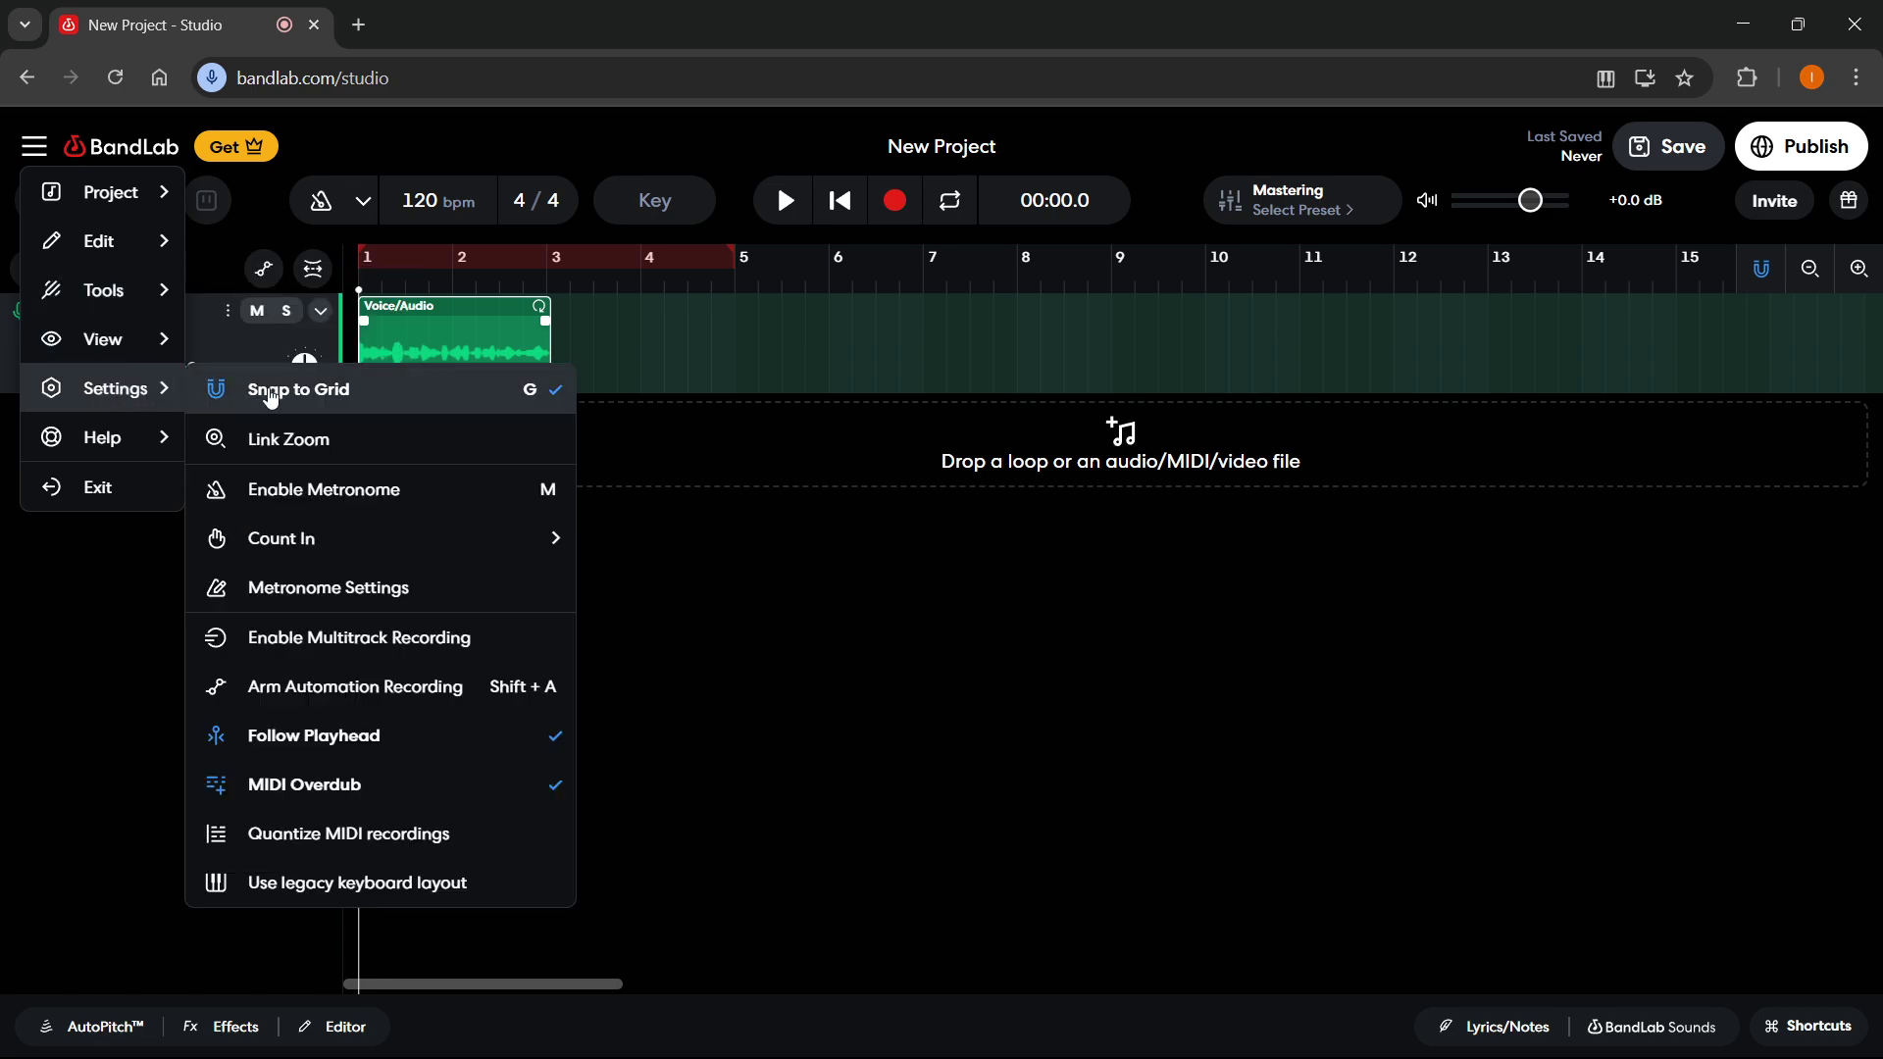
mouse_move(381, 539)
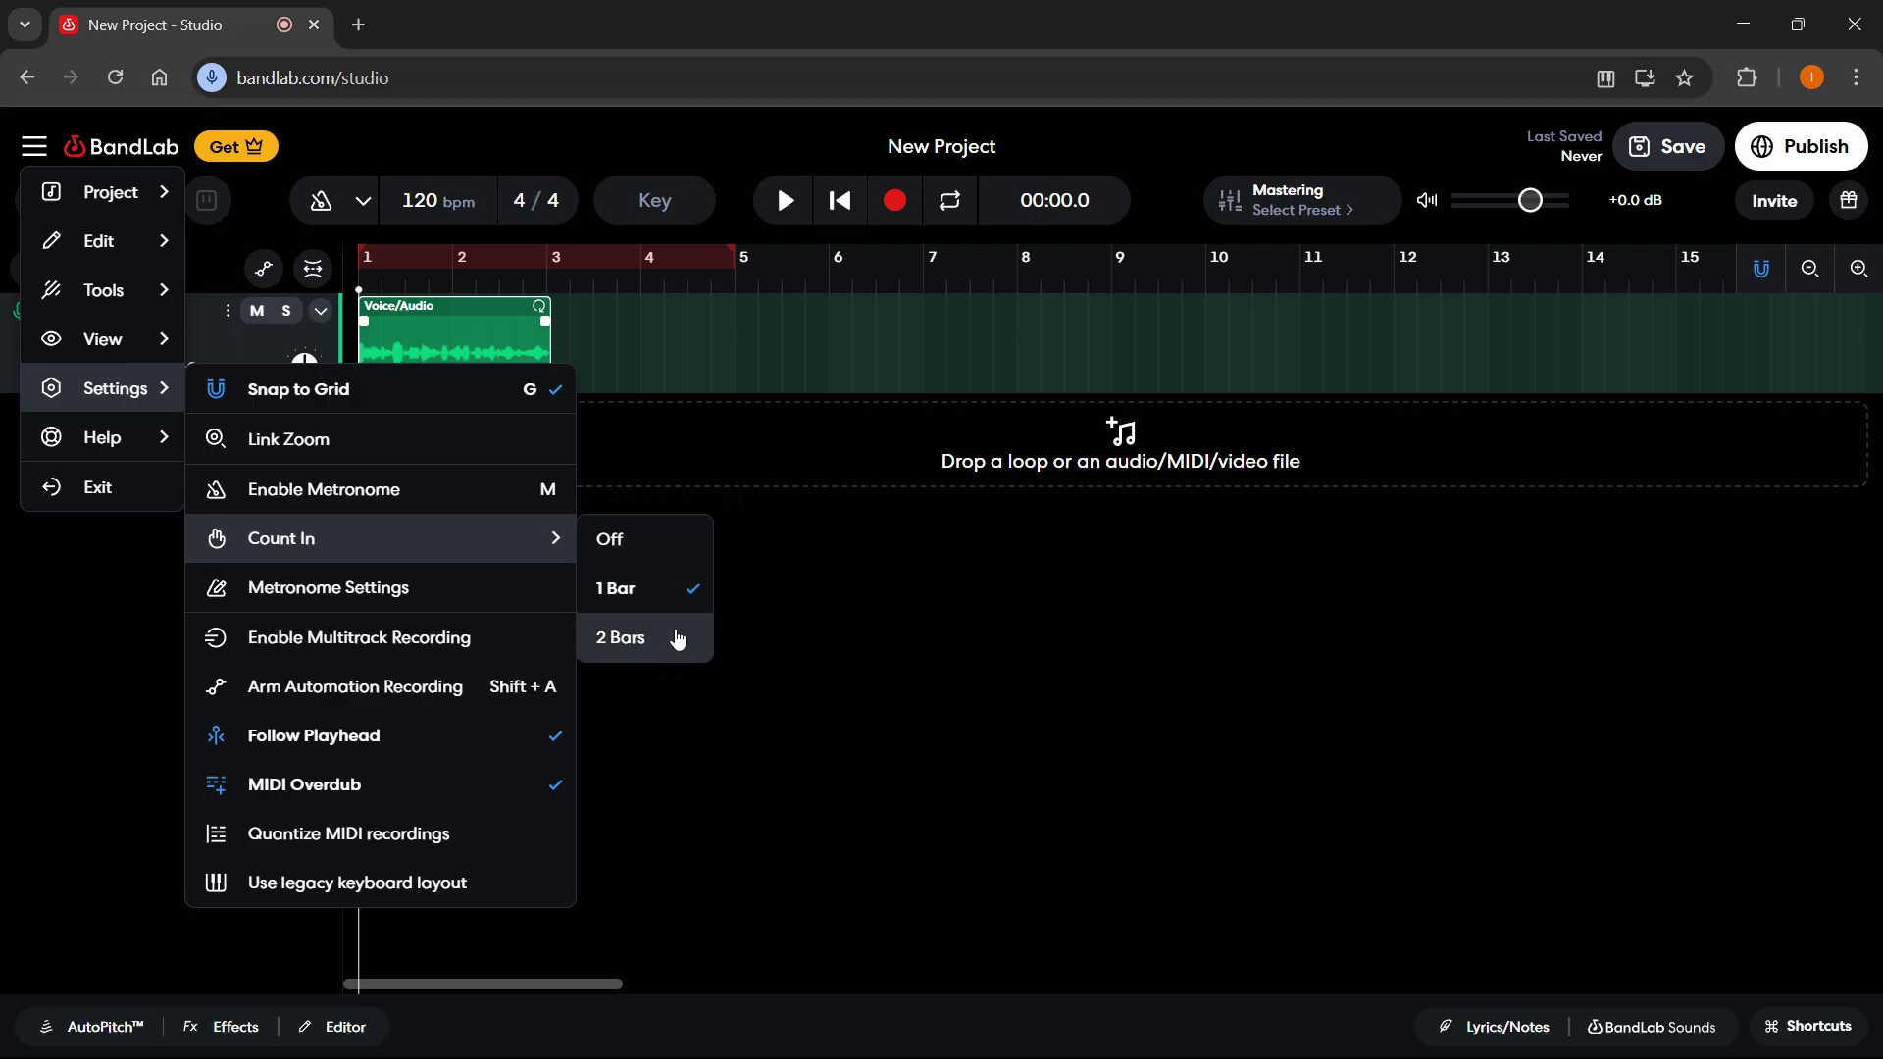
click(674, 556)
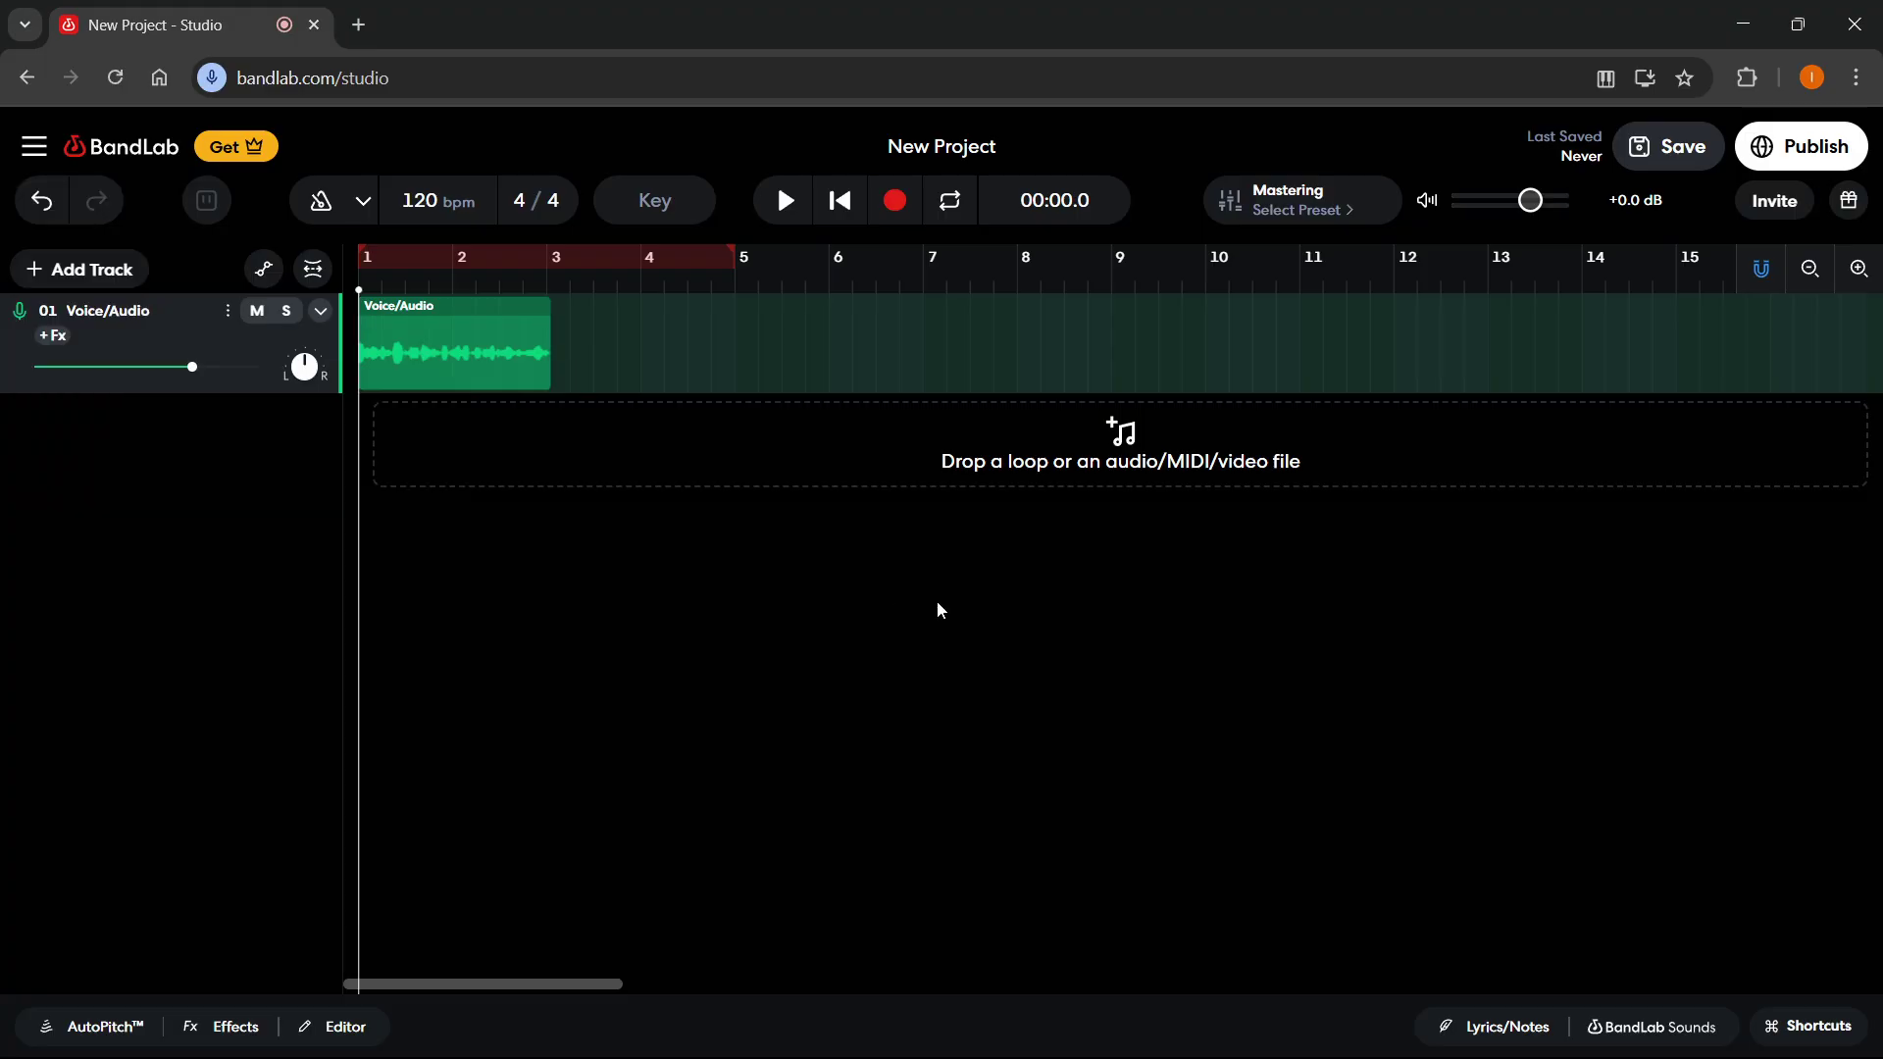